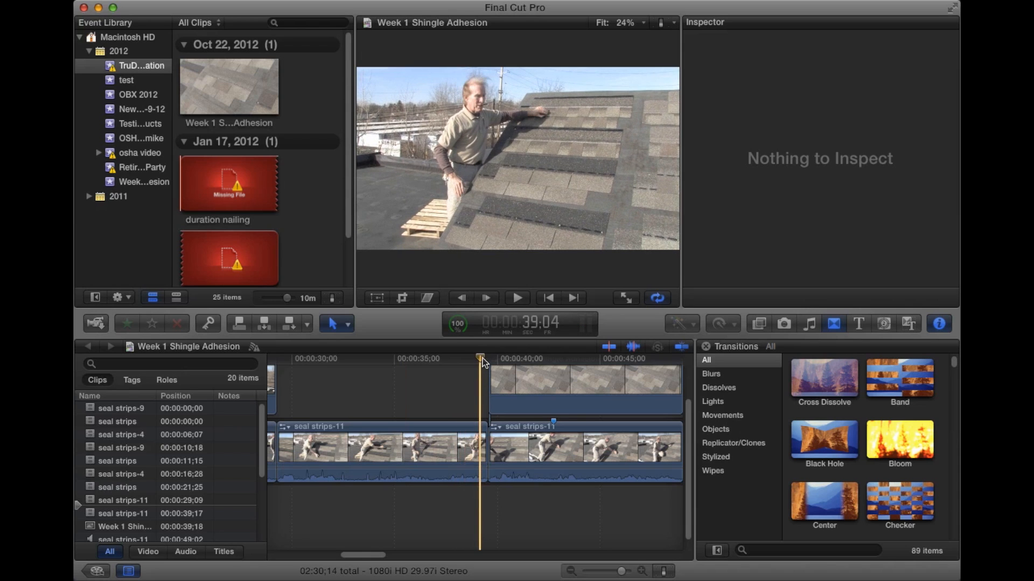
- Play the timeline from the rooftop shot into the shingle close-up and stop on the close-up
key("space")
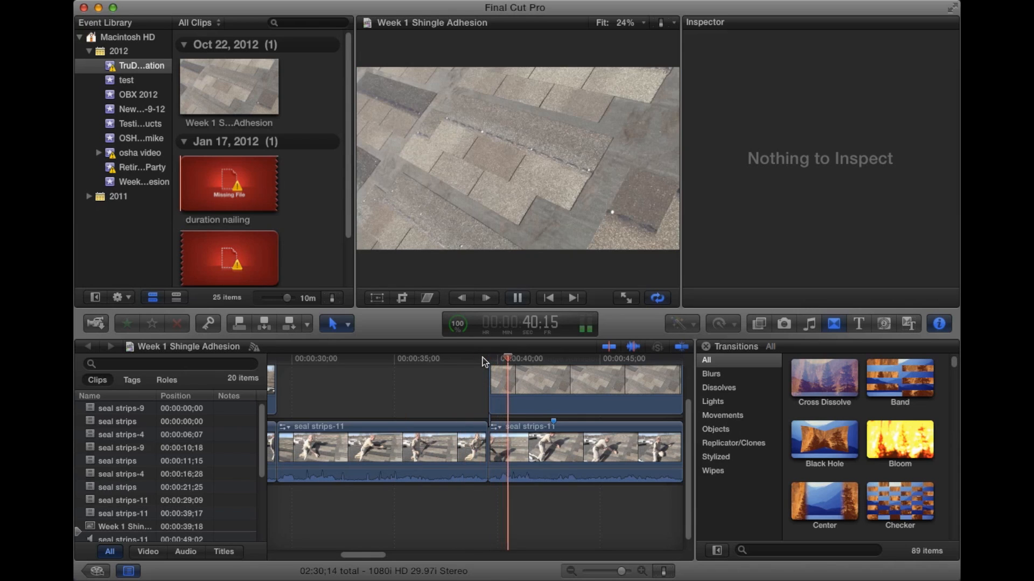
key("space")
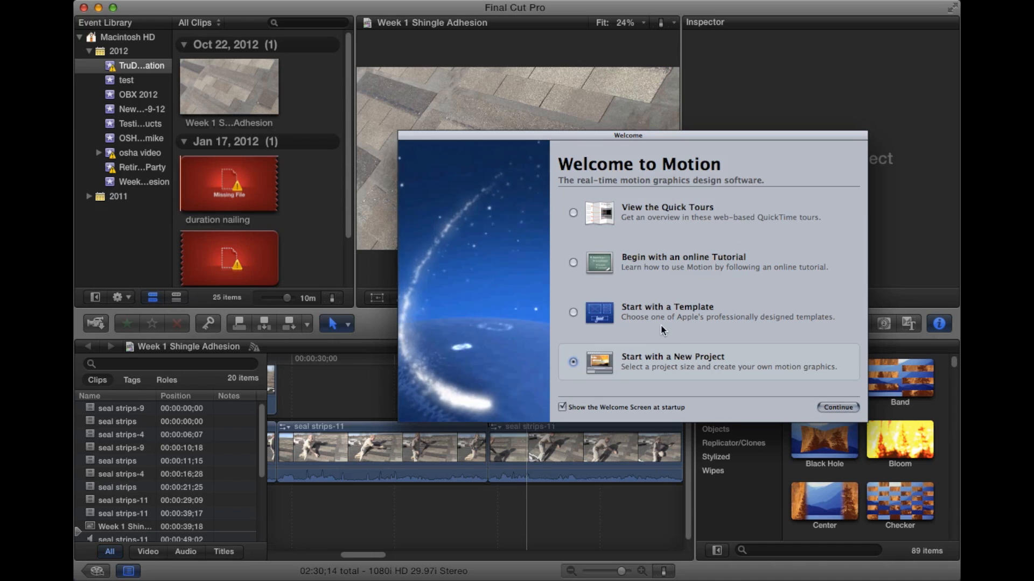
- Start a new Motion project with the HDV 1080i60 preset
left_click(836, 408)
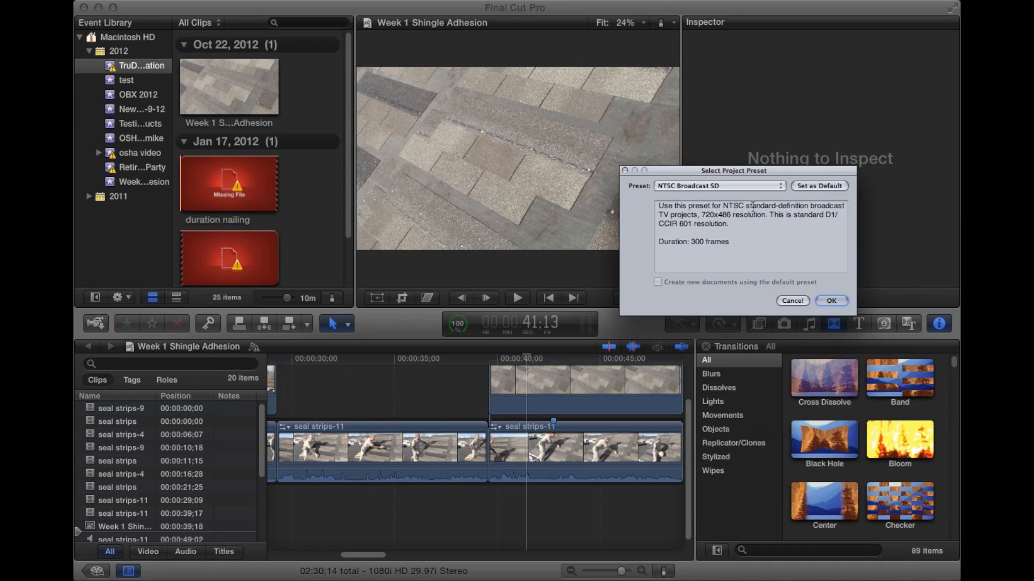
left_click(744, 186)
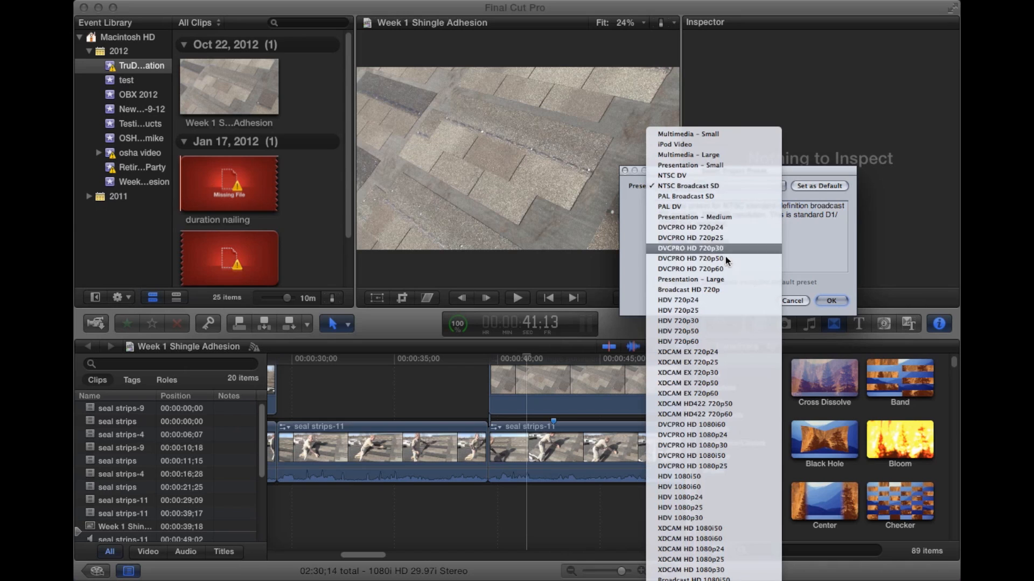
left_click(712, 487)
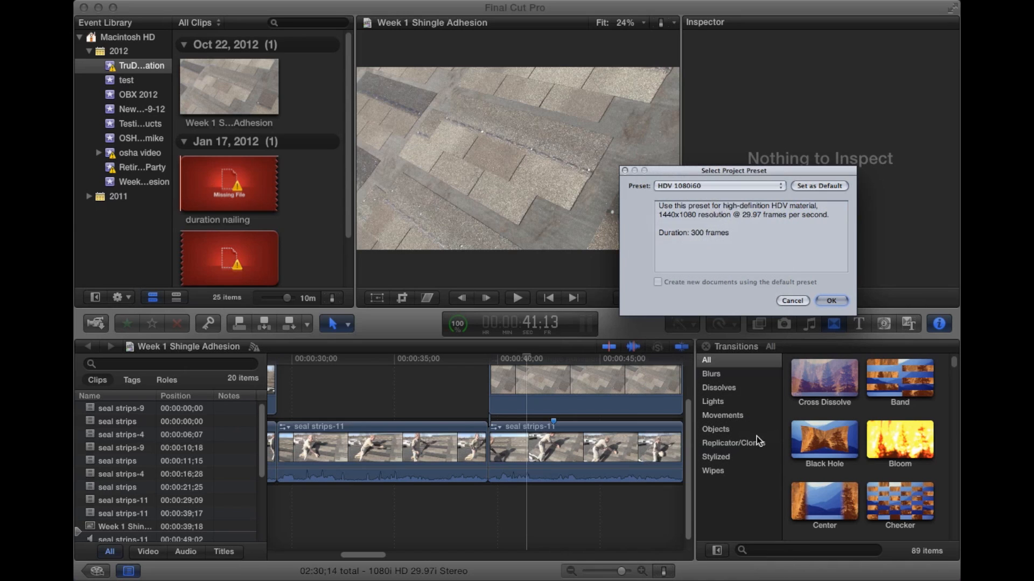
left_click(829, 301)
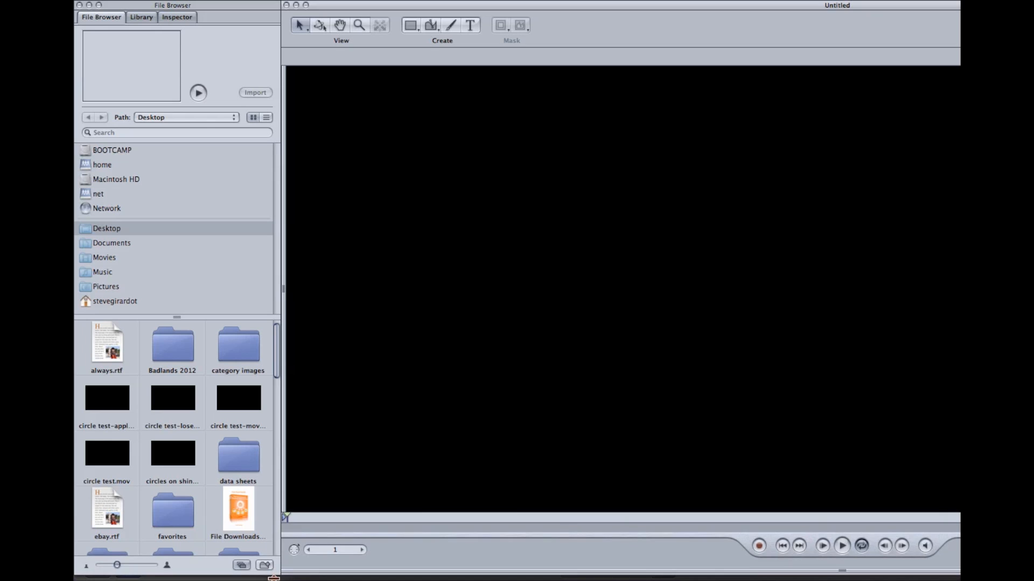
- Resize the project window to fit the screen and reveal the timing pane beneath the canvas
left_click_drag(273, 579, 274, 580)
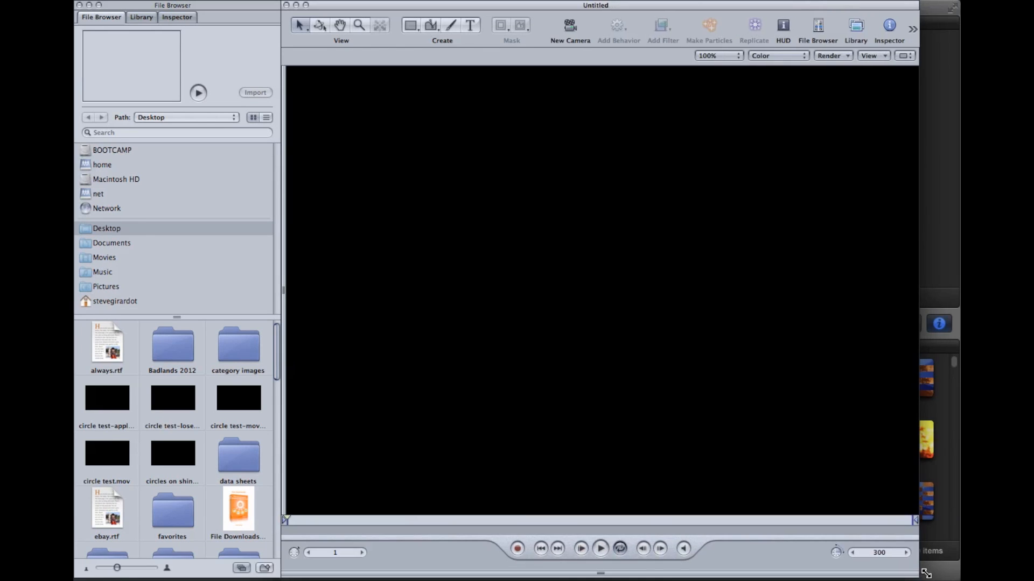
left_click_drag(926, 574, 940, 574)
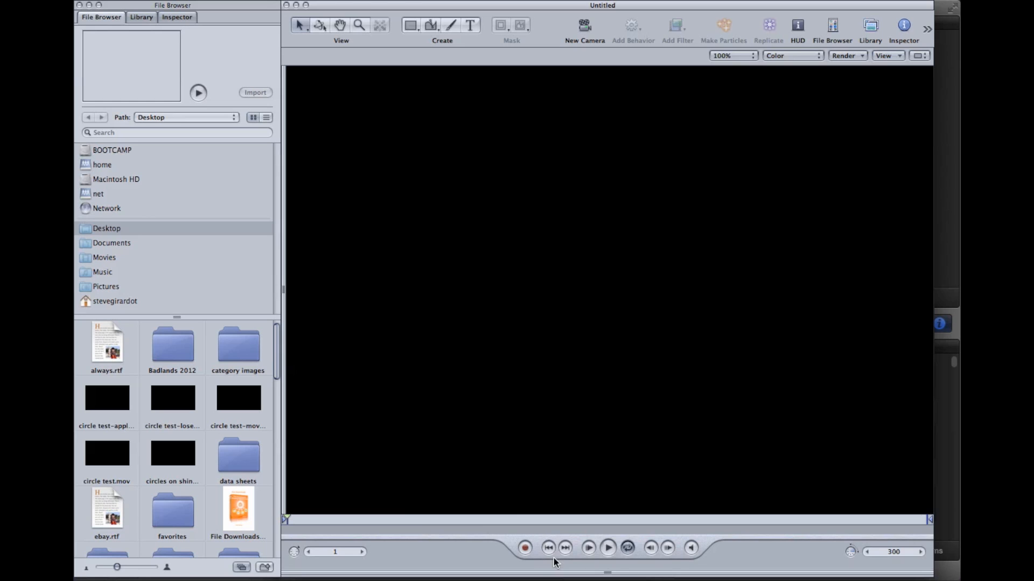
left_click_drag(607, 573, 600, 468)
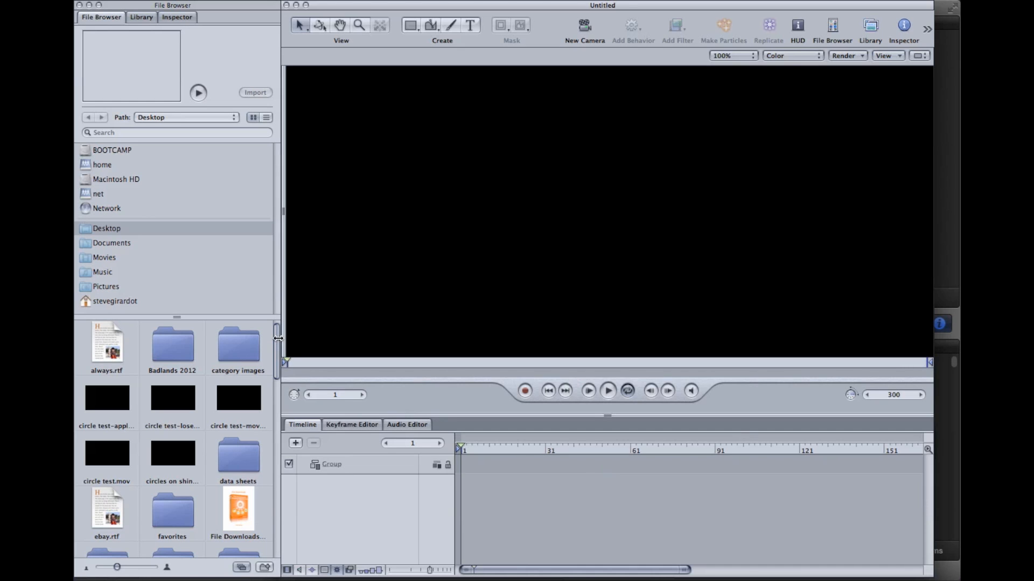
- Add the Week 1 Shingle Adhesion still from the Desktop to the timeline and show the whole frame at 33%
left_click_drag(277, 339, 333, 515)
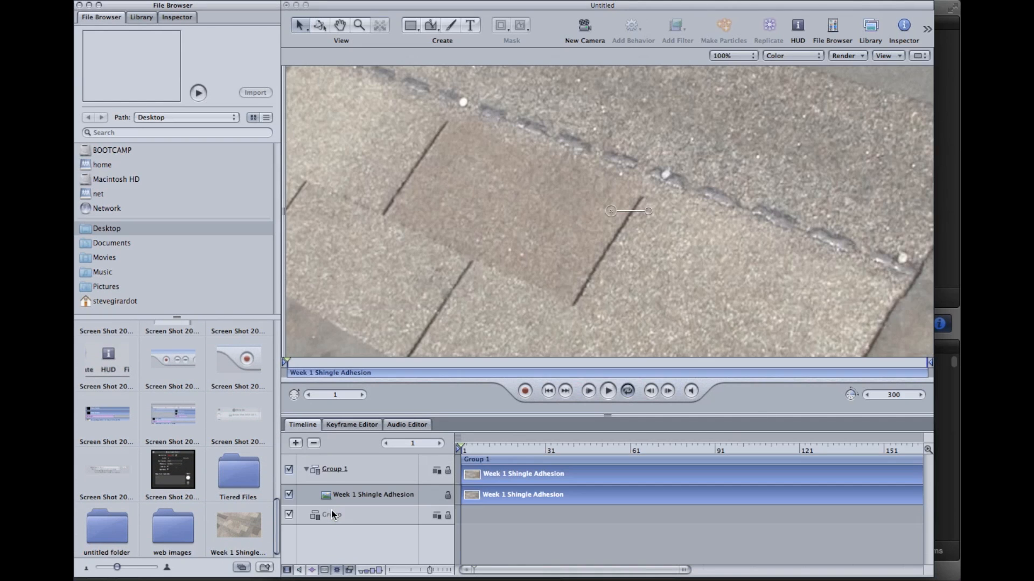
left_click(472, 271)
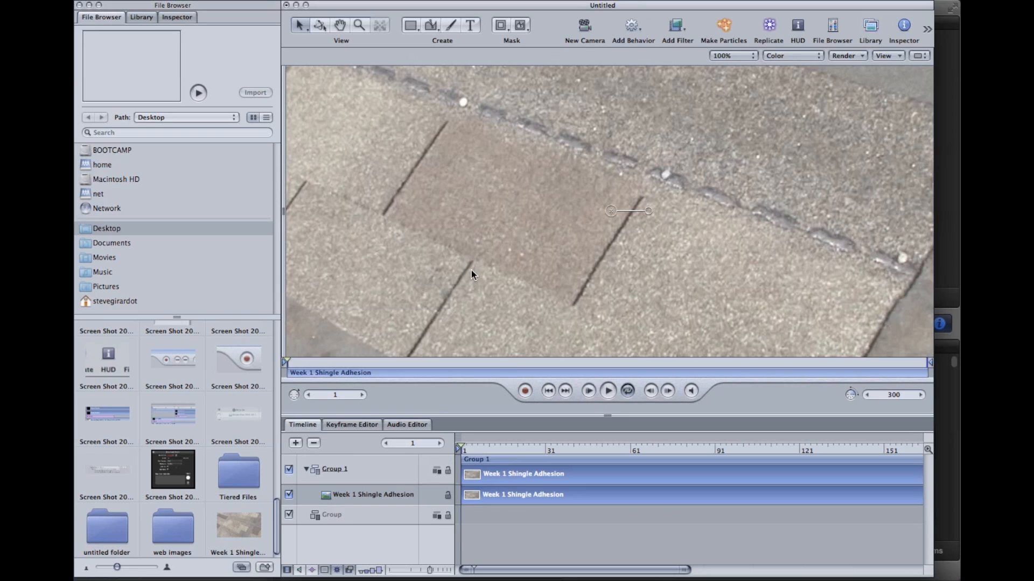
key("super+minus")
key("super+minus")
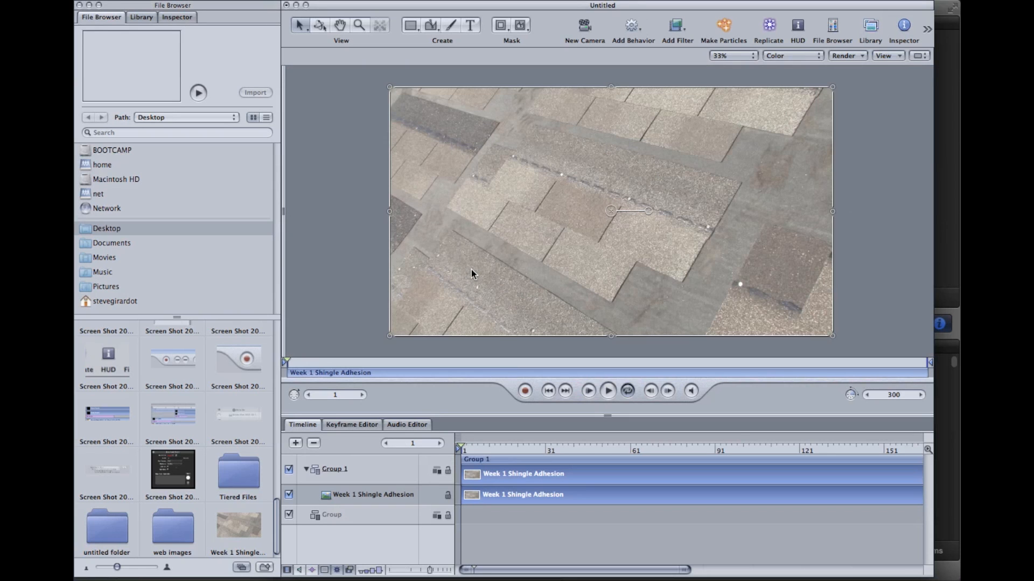
- Activate the Paint Stroke tool and check its brush color, width, Write On and Smoothing options
left_click(450, 26)
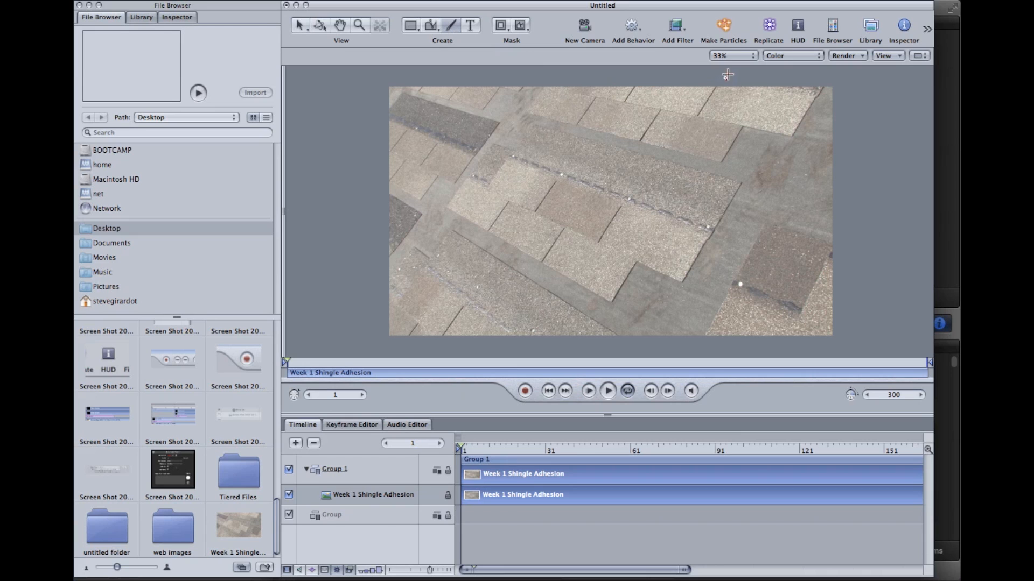
left_click(799, 26)
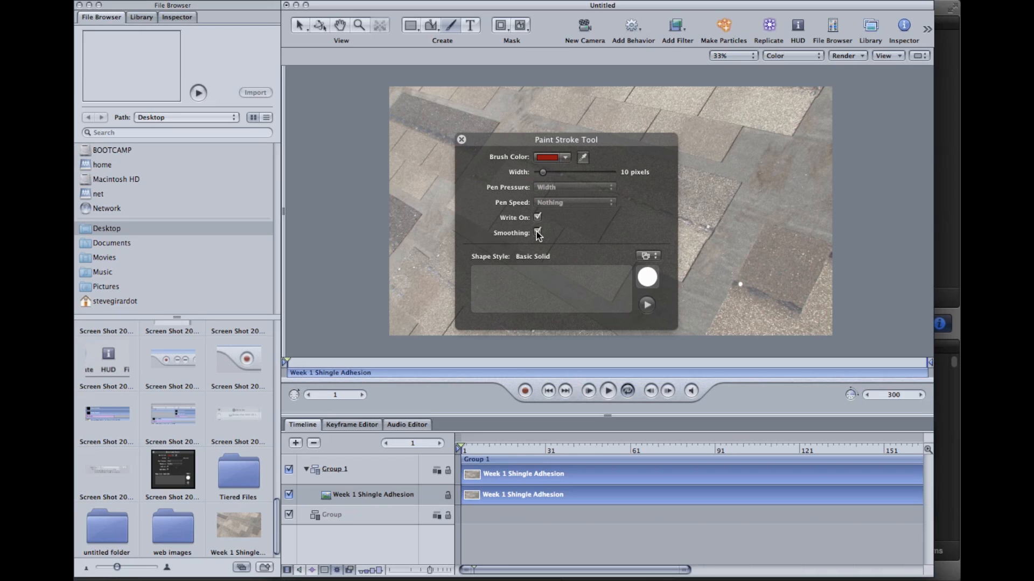
left_click(462, 139)
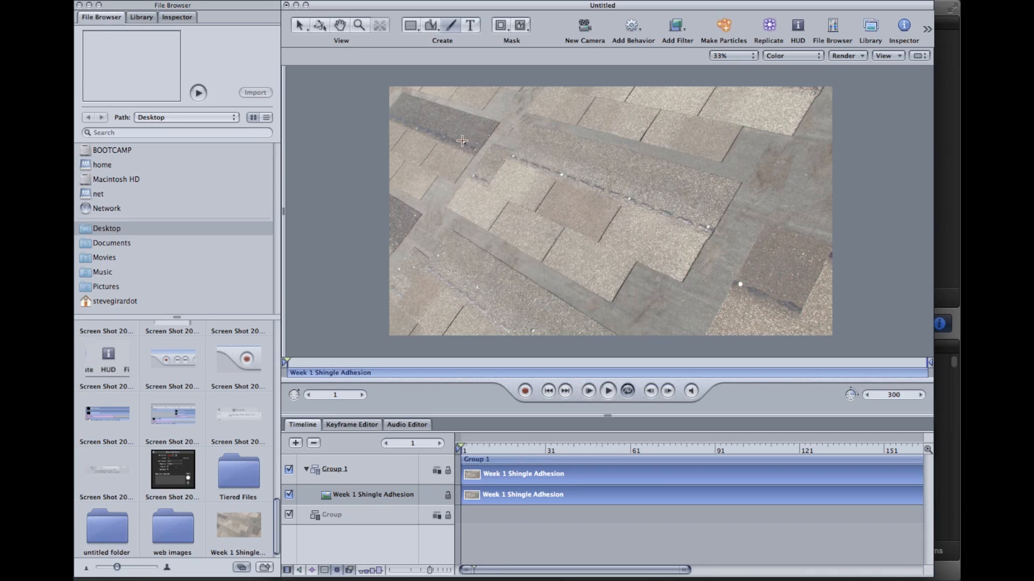
- Paint red write-on circles around the first two white dots on the shingle seam, starting at frames 1 and 49
left_click(525, 392)
mouse_move(512, 147)
left_mouse_down()
mouse_move(509, 167)
mouse_move(525, 162)
mouse_move(513, 149)
left_mouse_up()
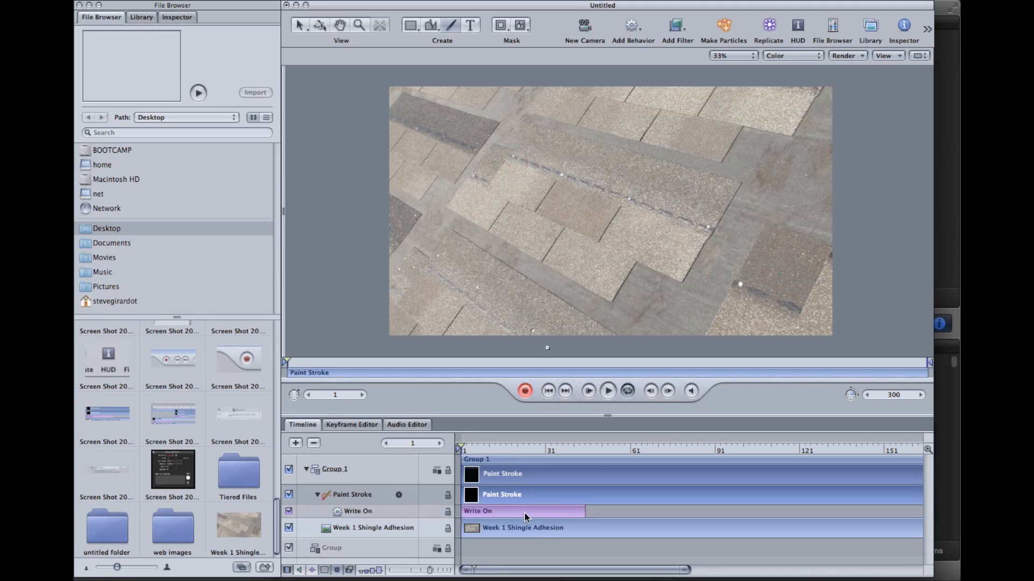
left_click(595, 450)
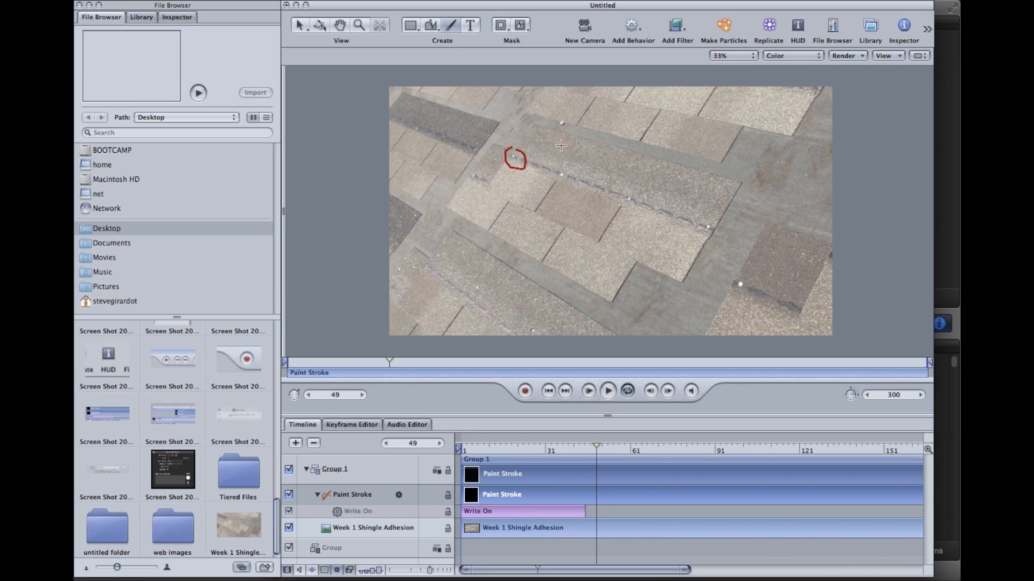
mouse_move(561, 162)
left_mouse_down()
mouse_move(553, 172)
mouse_move(569, 181)
mouse_move(568, 164)
left_mouse_up()
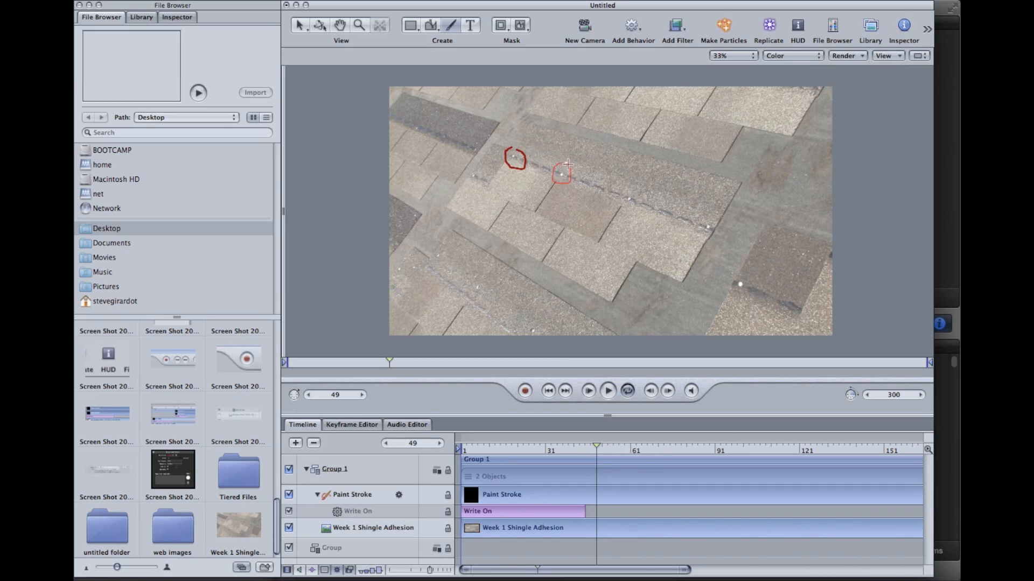
- Paint write-on circles around the third and fourth white dots along the seam, starting at frames 99 and 118
left_click(736, 449)
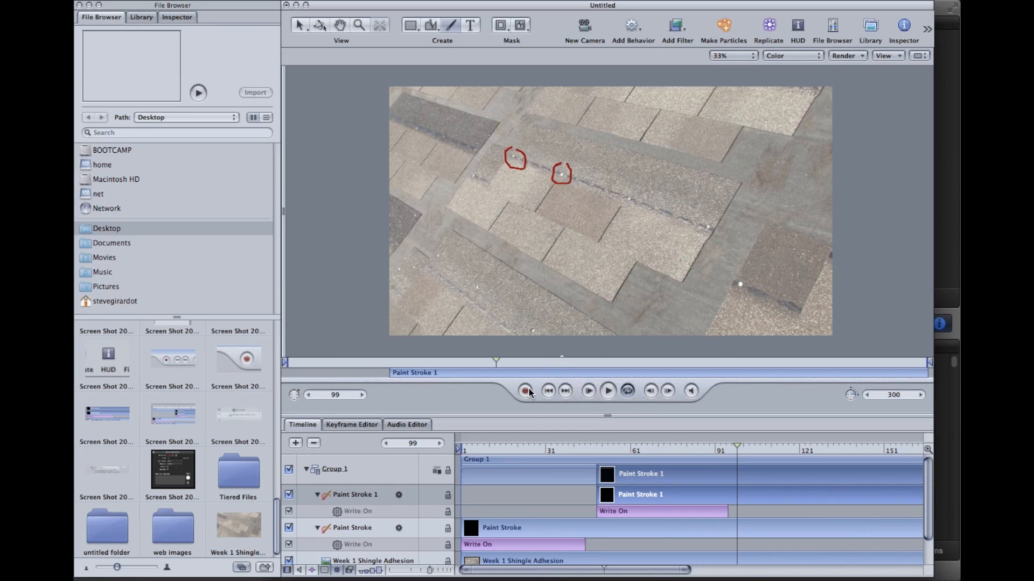
mouse_move(638, 186)
left_mouse_down()
mouse_move(623, 191)
mouse_move(641, 209)
mouse_move(636, 186)
left_mouse_up()
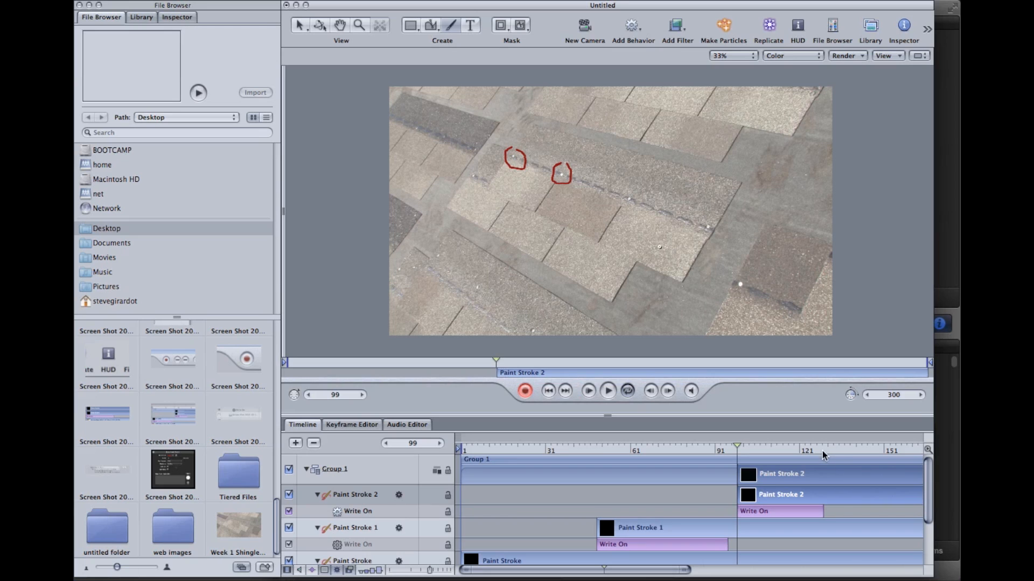
left_click(790, 453)
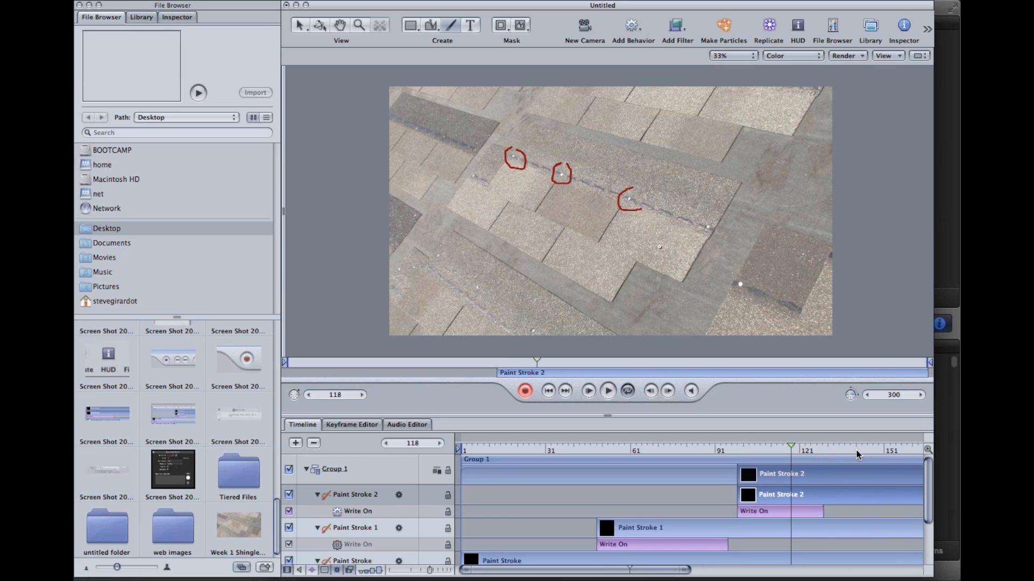
left_click(526, 392)
mouse_move(709, 217)
left_mouse_down()
mouse_move(696, 235)
mouse_move(711, 218)
left_mouse_up()
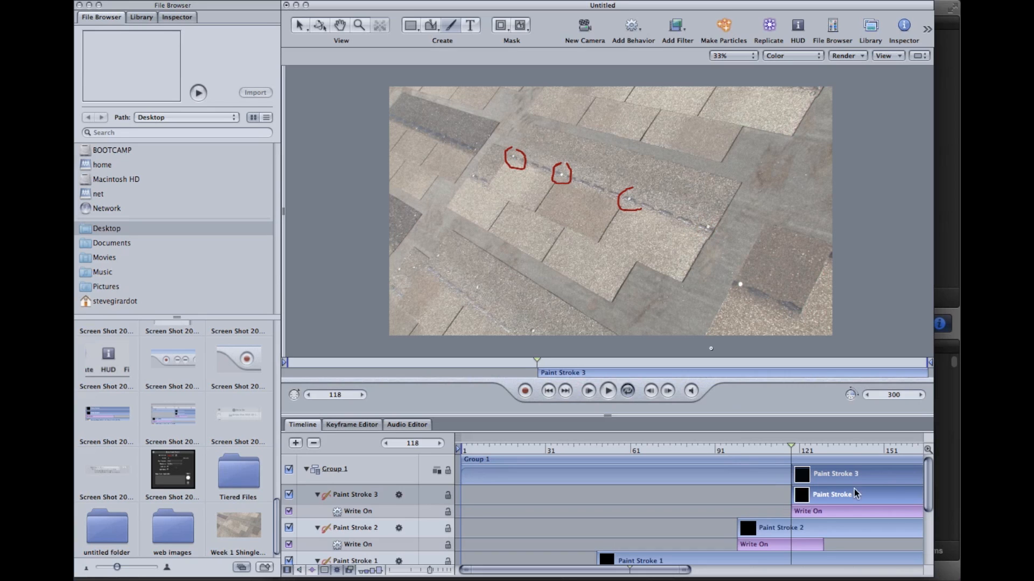
- Go to frame 154 and hide the Week 1 Shingle Adhesion layer so only the painted circles show
left_click(893, 446)
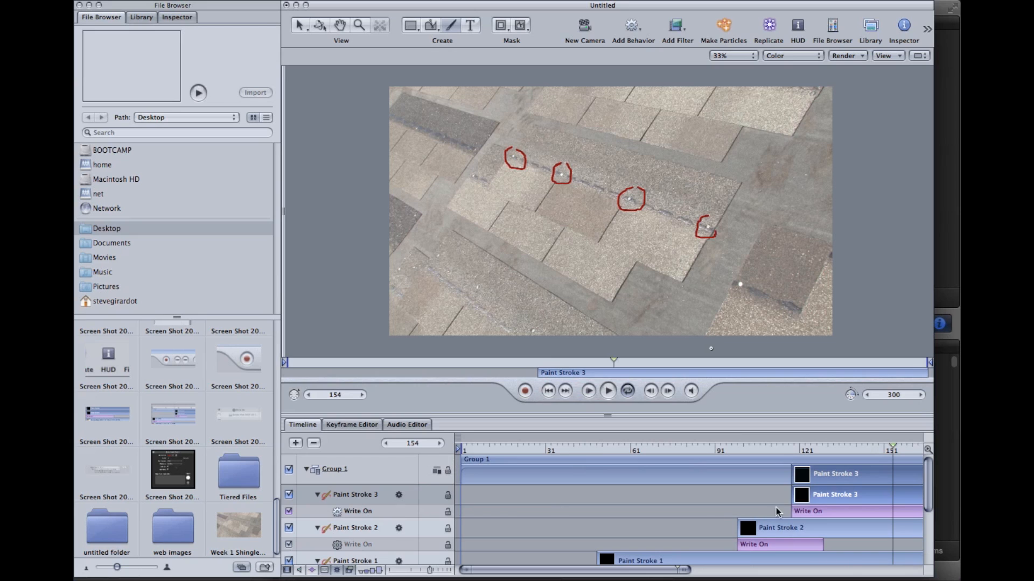
left_click_drag(927, 479, 925, 531)
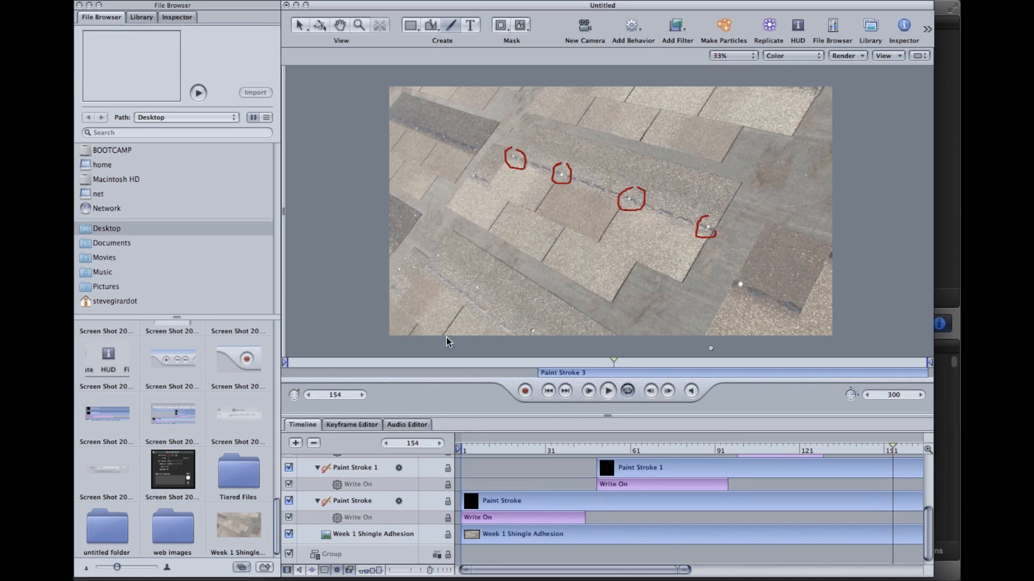
left_click(289, 535)
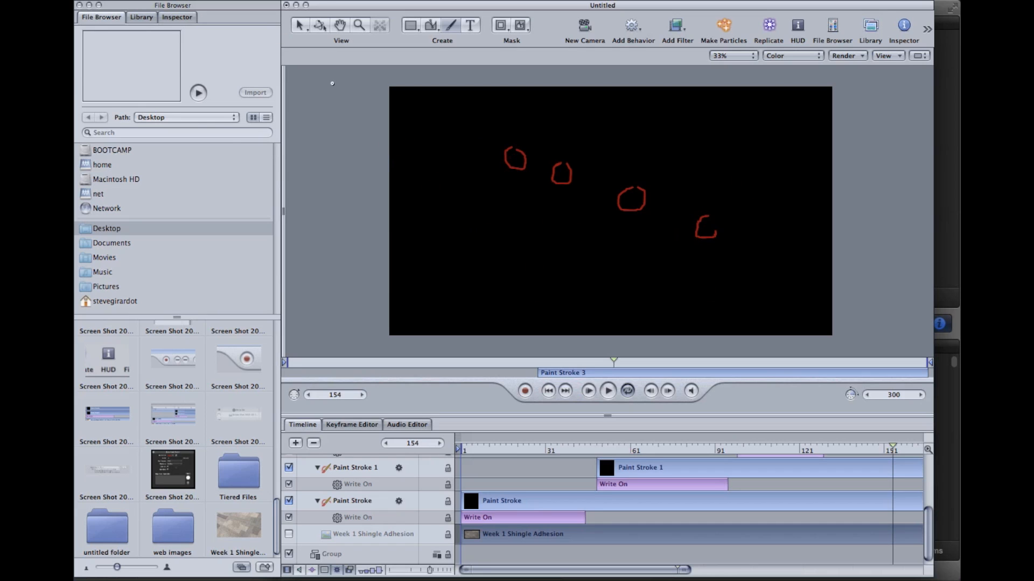
- Export the project to the Desktop as a QuickTime movie named circles, and close the exported movie's viewer
left_click(167, 0)
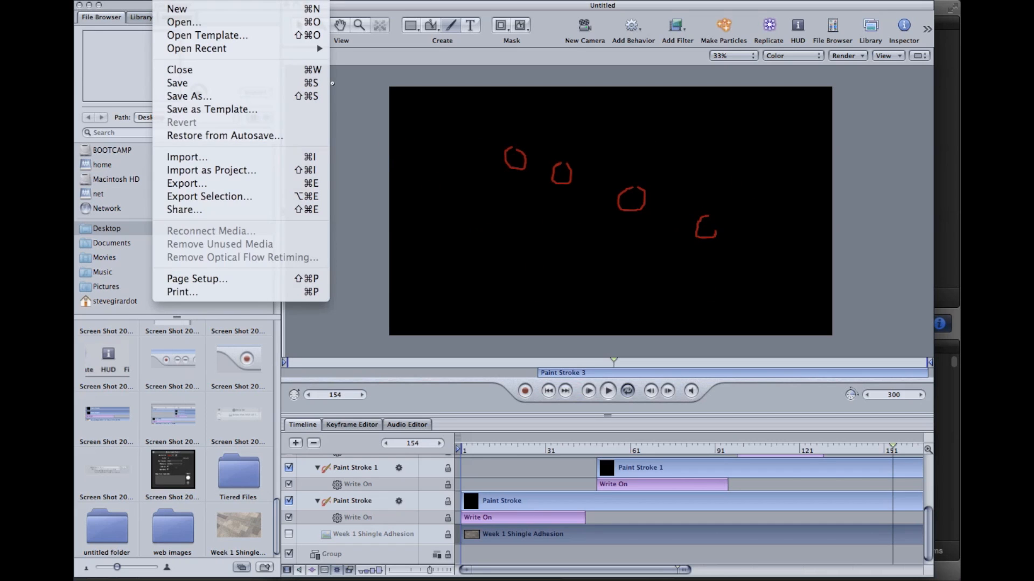
left_click(210, 177)
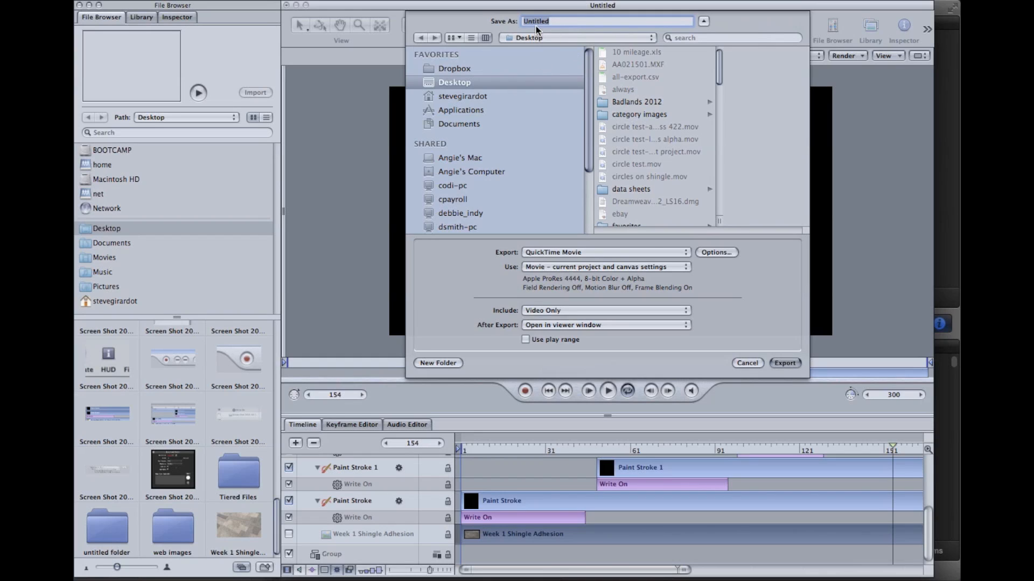
type("circles")
left_click(783, 361)
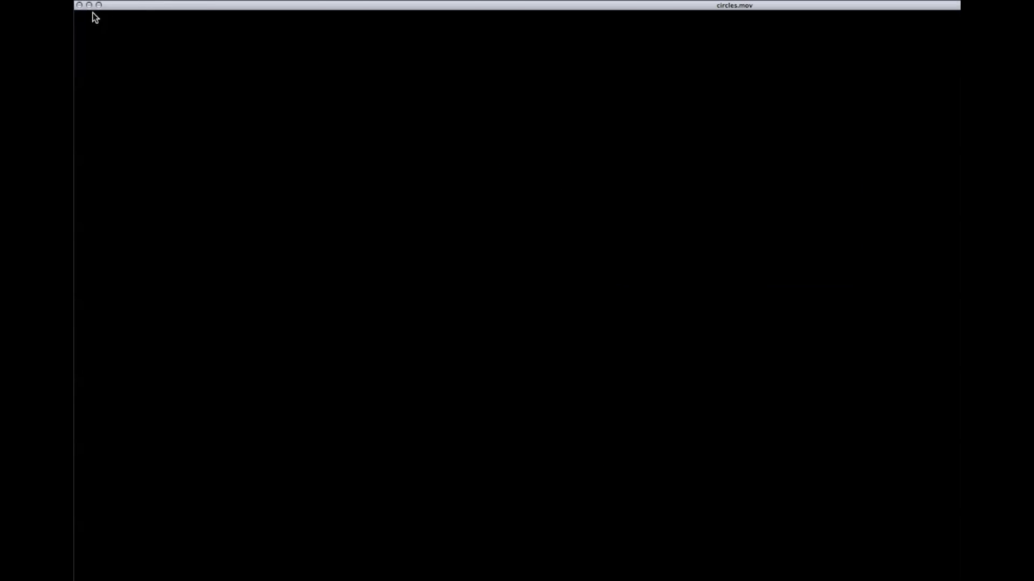
left_click(79, 4)
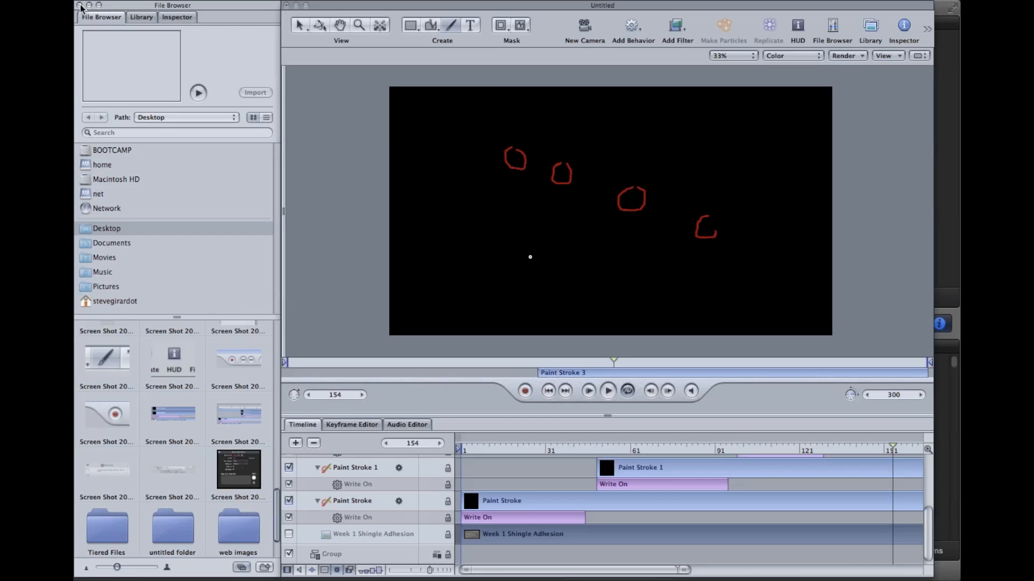
- Switch to Final Cut Pro and import circles.mov from the Desktop into the TruDef Duration event
key("super+Tab")
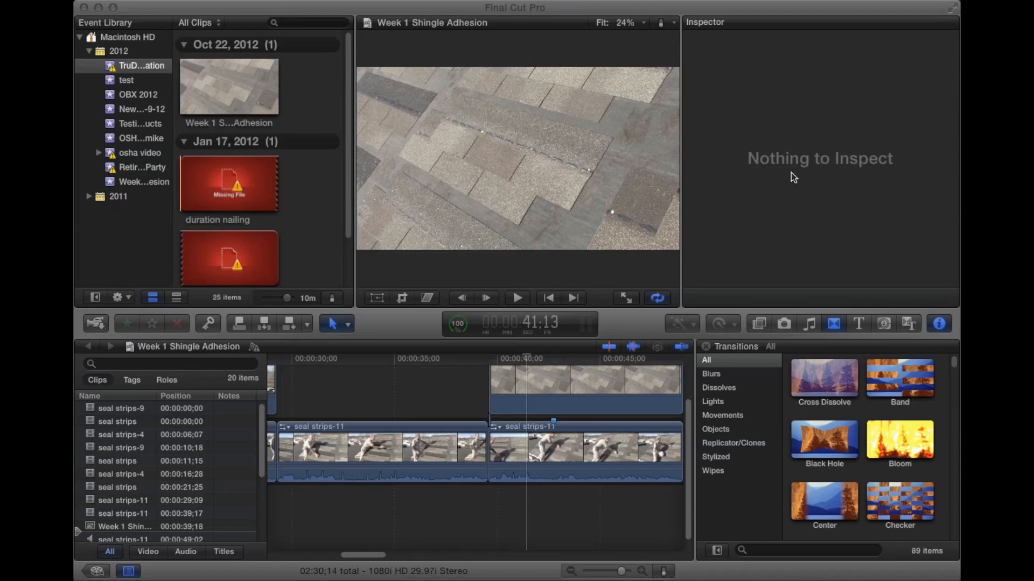
left_click(304, 82)
right_click(304, 82)
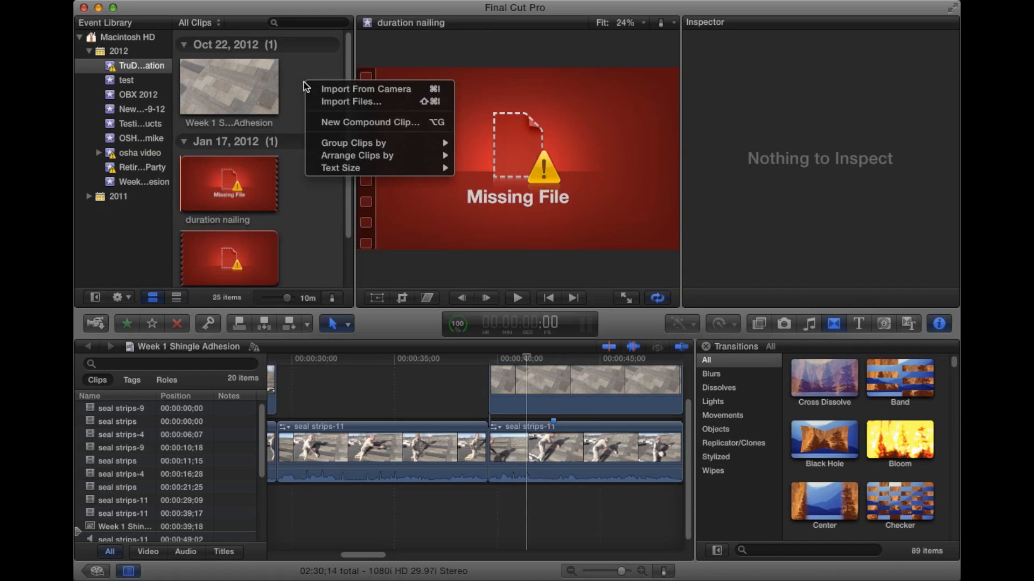
left_click(344, 99)
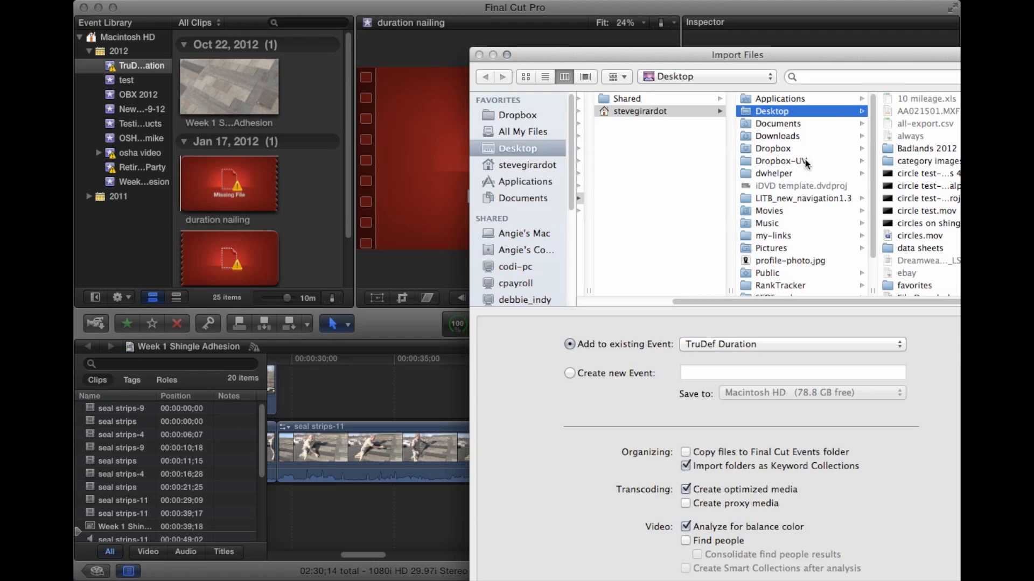
left_click(919, 236)
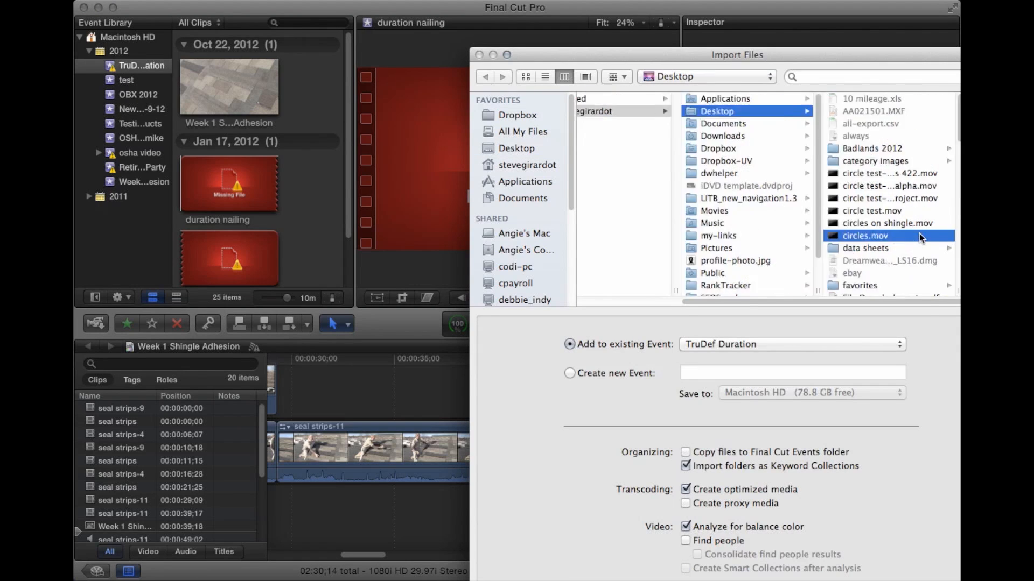
double_click(775, 238)
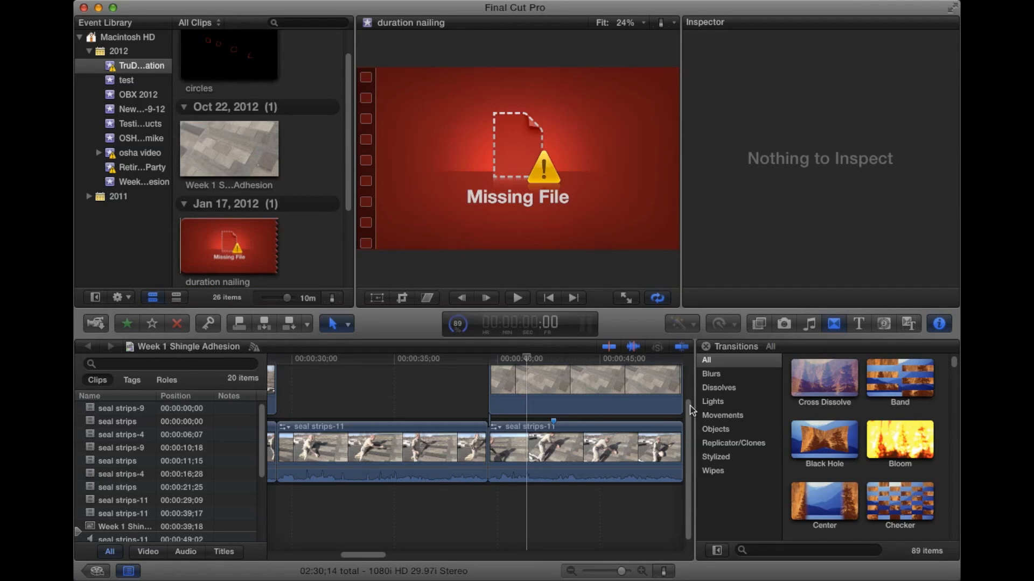
- Place the circles clip above the Week 1 Shingle Adhesion clip in the timeline, aligned with that clip's start
scroll(690, 367, "up", 2)
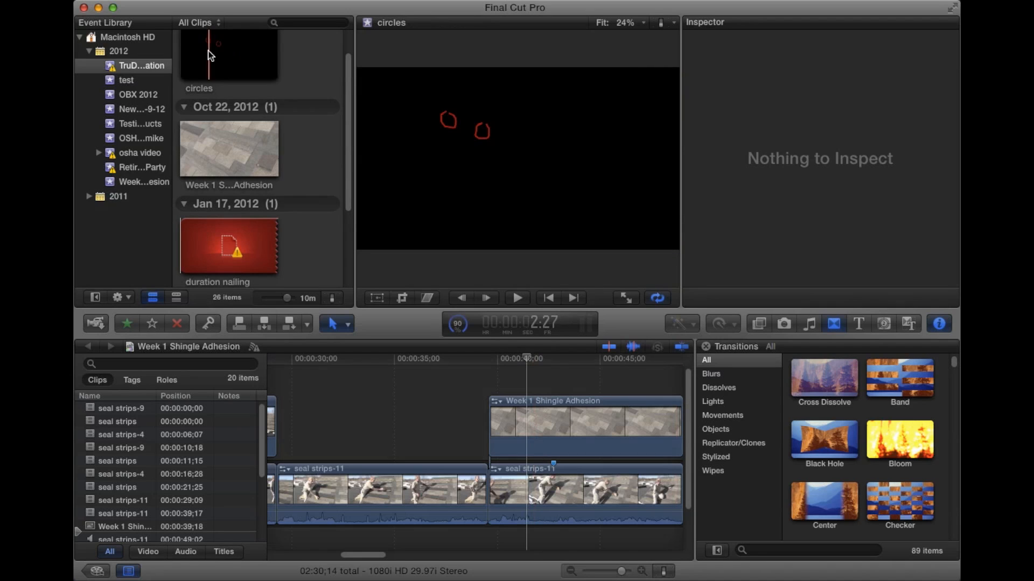
left_click(231, 54)
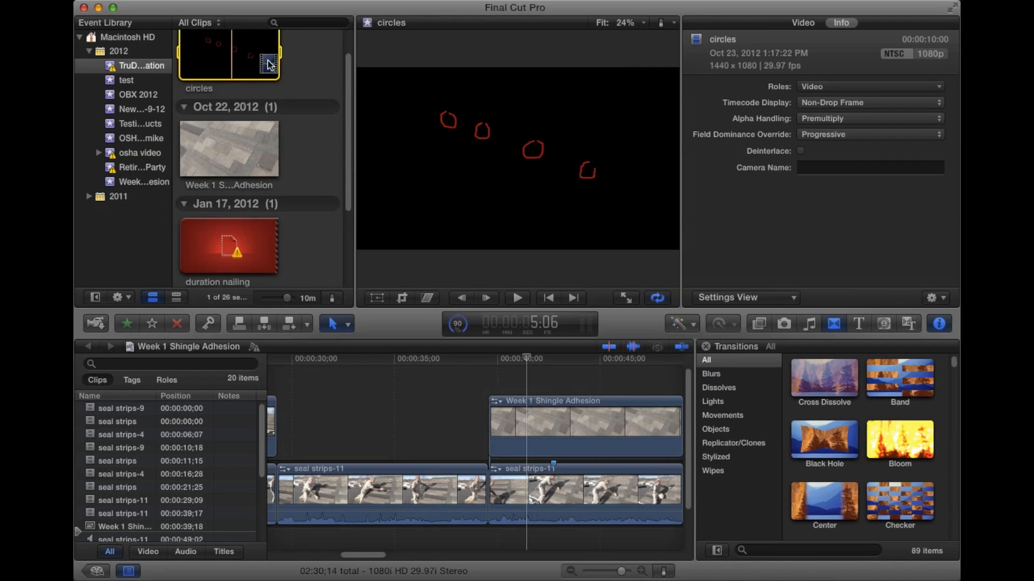
left_click_drag(269, 65, 490, 377)
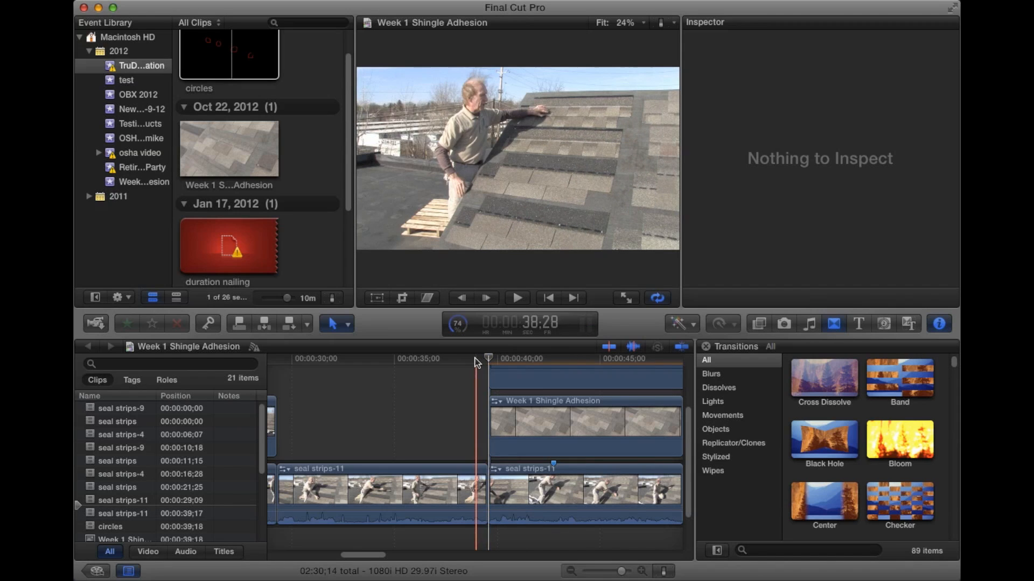
- Play the timeline from just before the shingle close-up to review the animated circles over it
key("space")
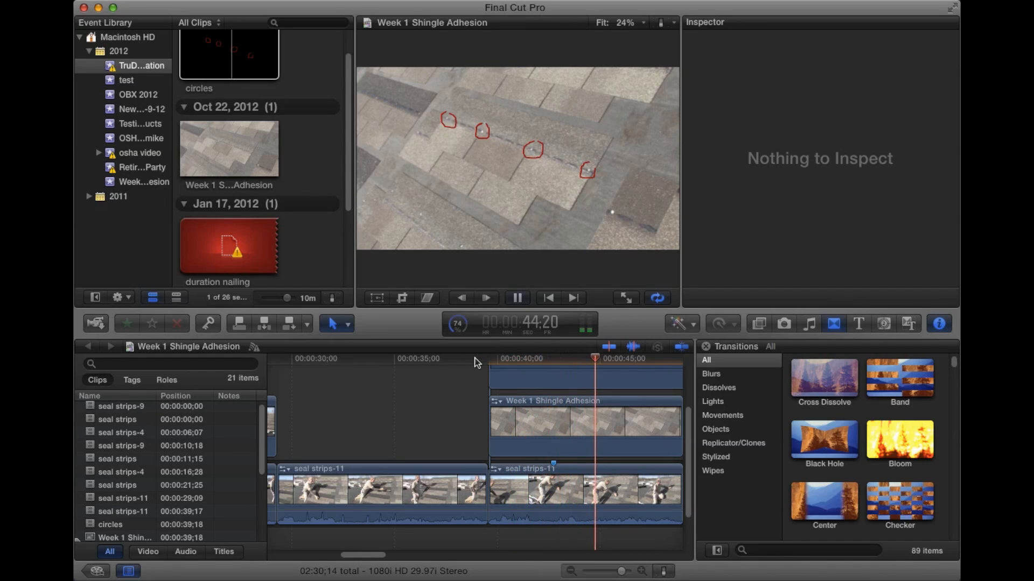
key("space")
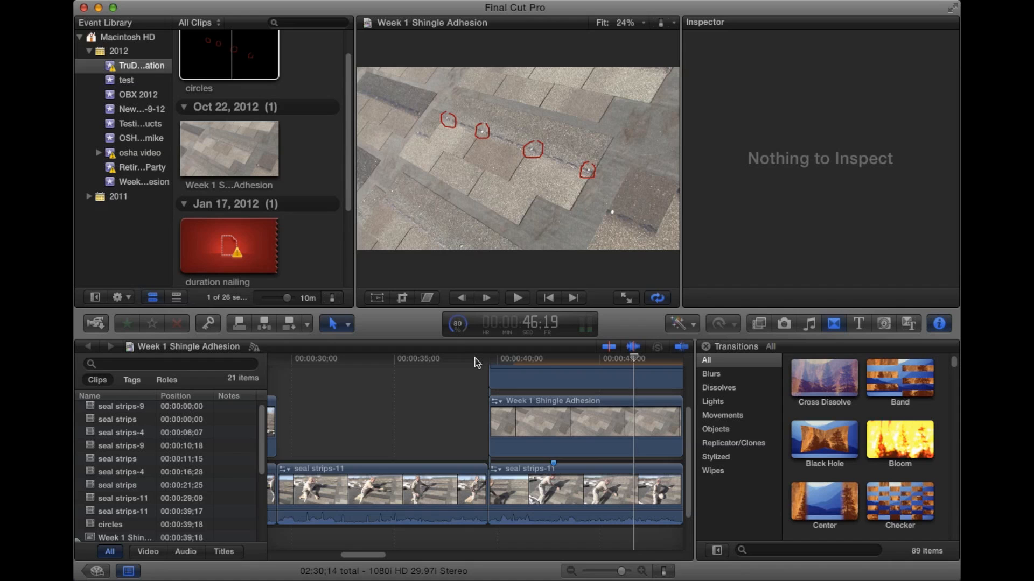